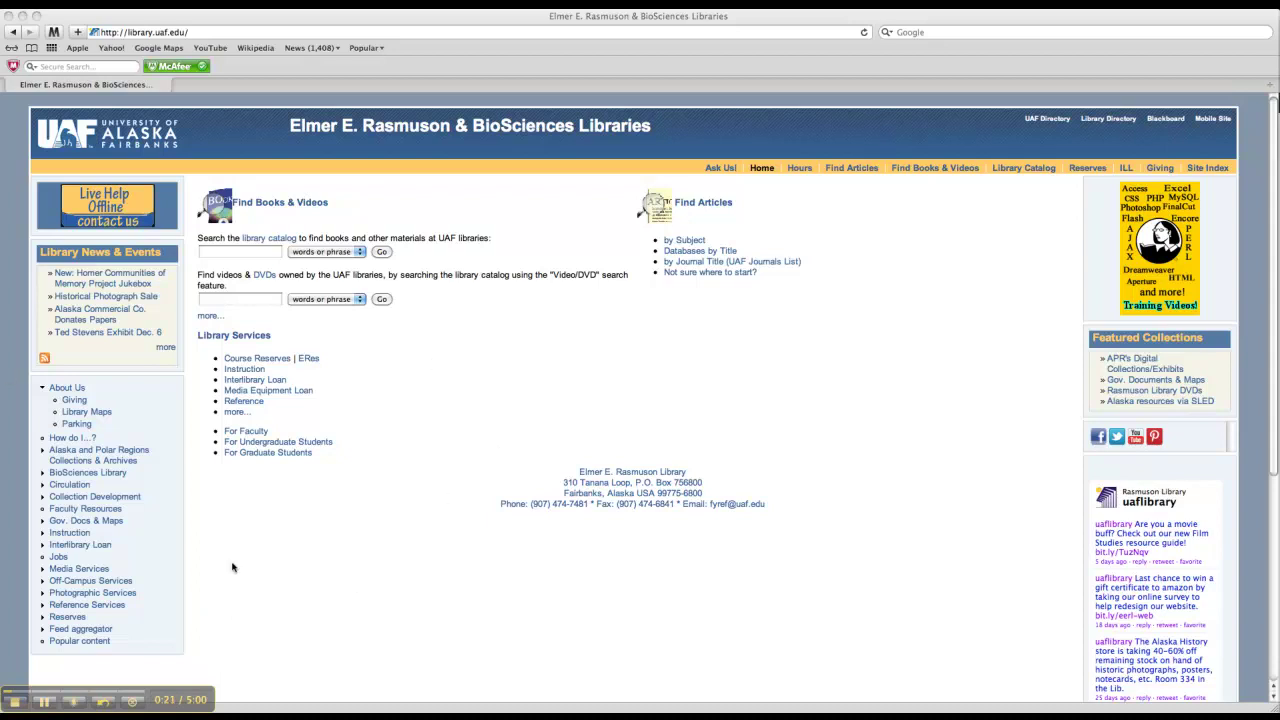
# Step: From the Rasmuson Library site, go to Databases by Title and launch Academic Search Premier in a new tab
pyautogui.click(200, 34)
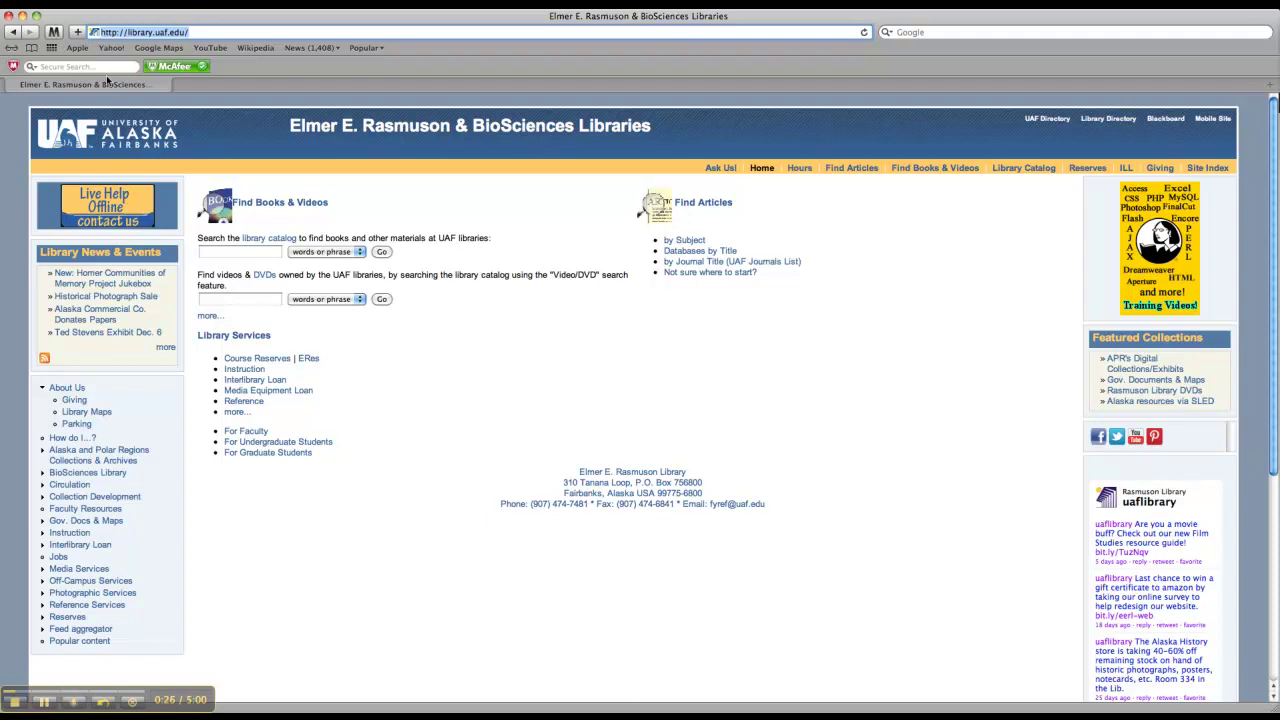
pyautogui.click(625, 353)
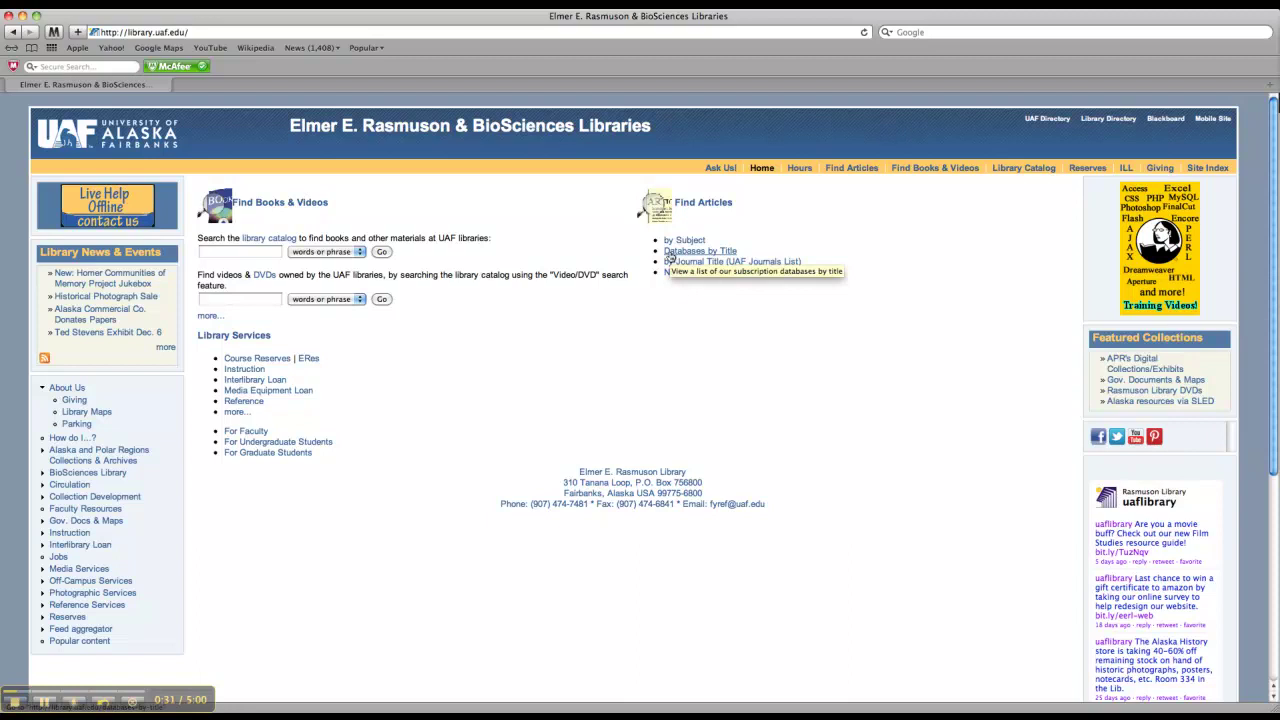
pyautogui.click(671, 256)
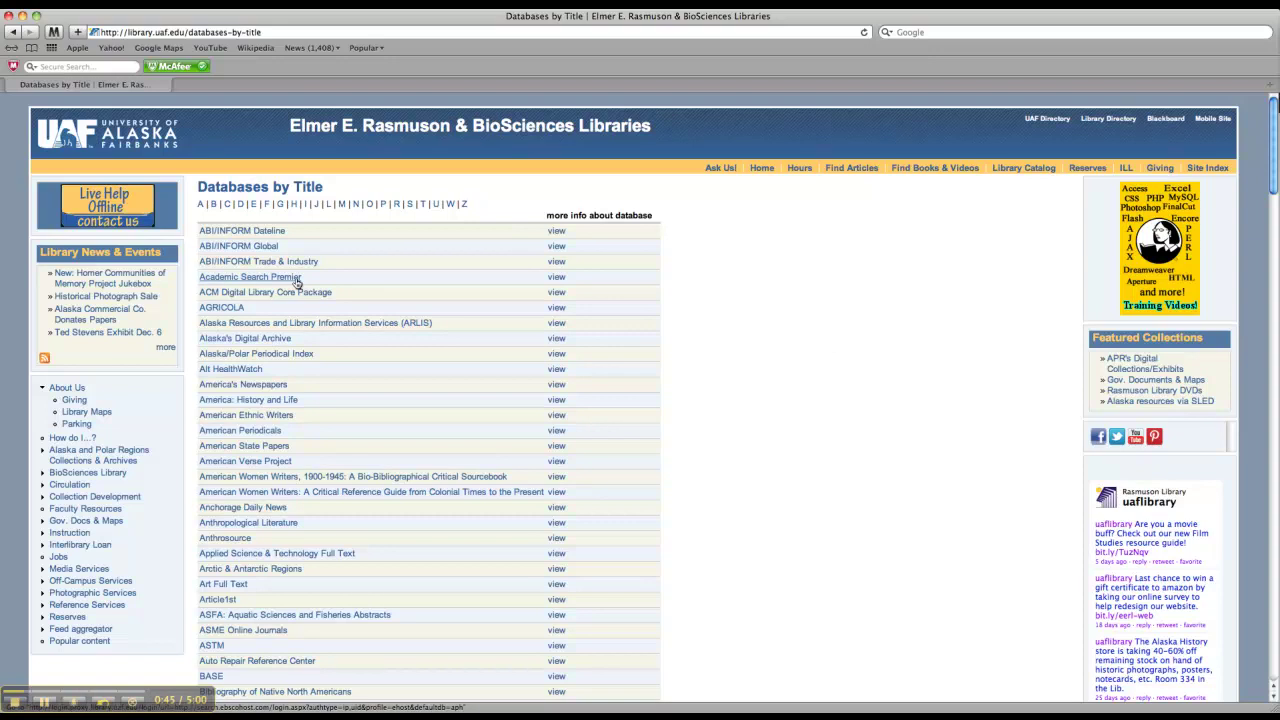
pyautogui.click(297, 284)
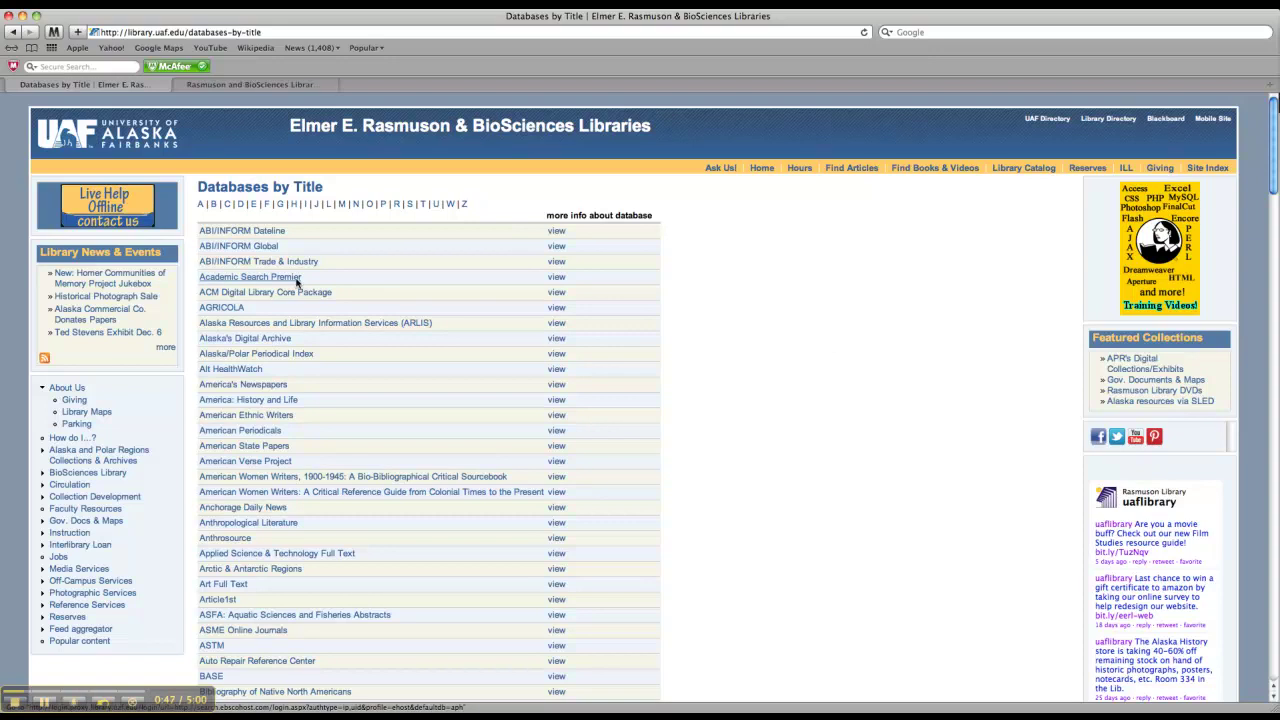
# Step: Sign in to UA Login for library databases with the UA username and password
pyautogui.click(266, 86)
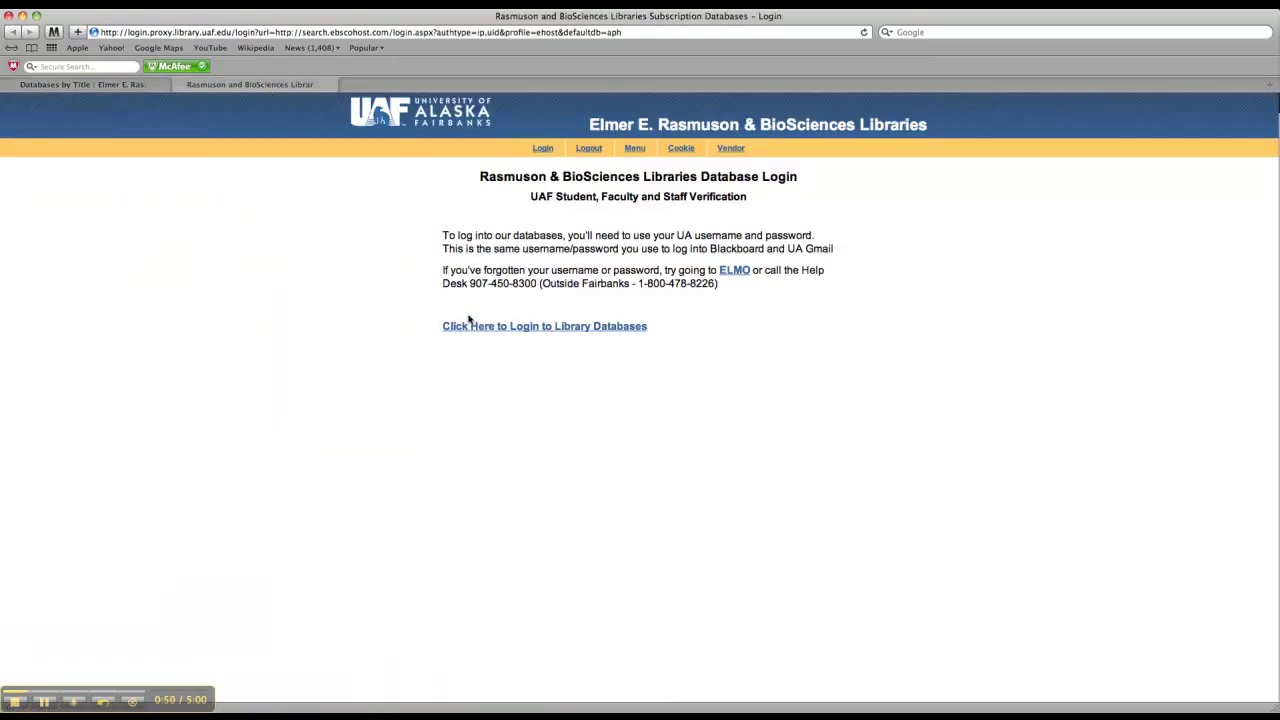
pyautogui.click(524, 327)
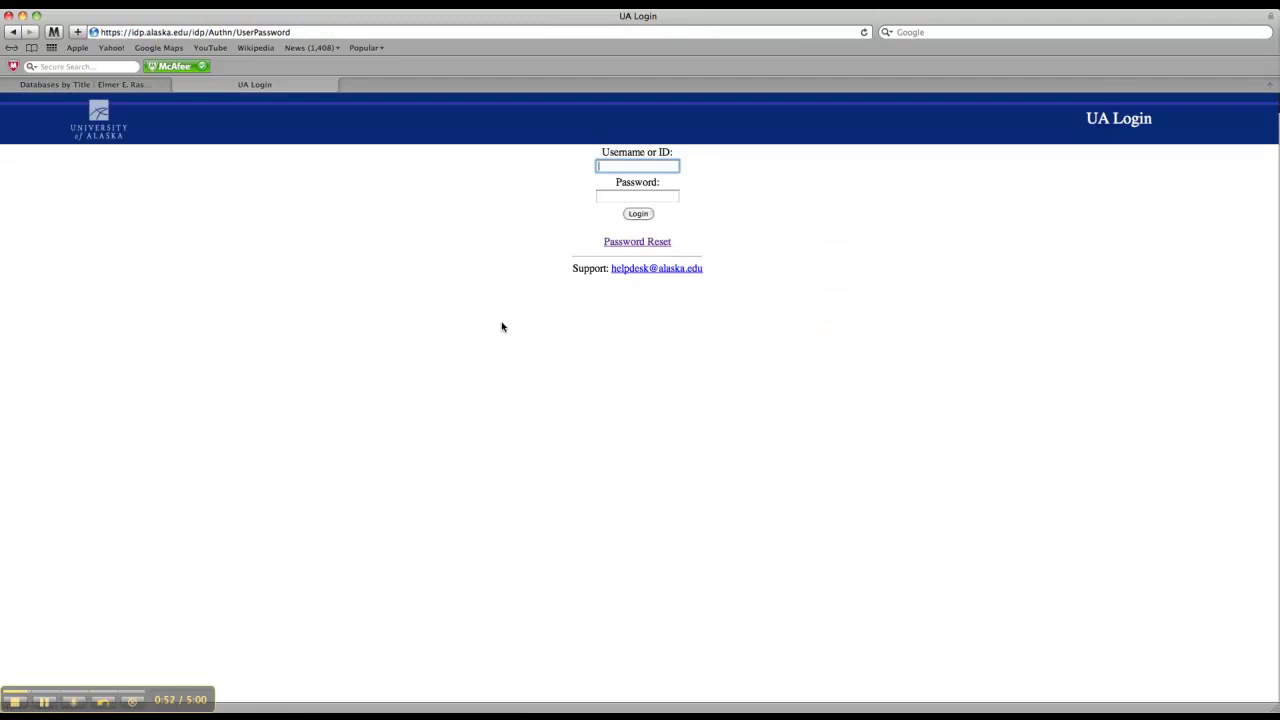
pyautogui.press('Tab')
pyautogui.write('••••••••••')
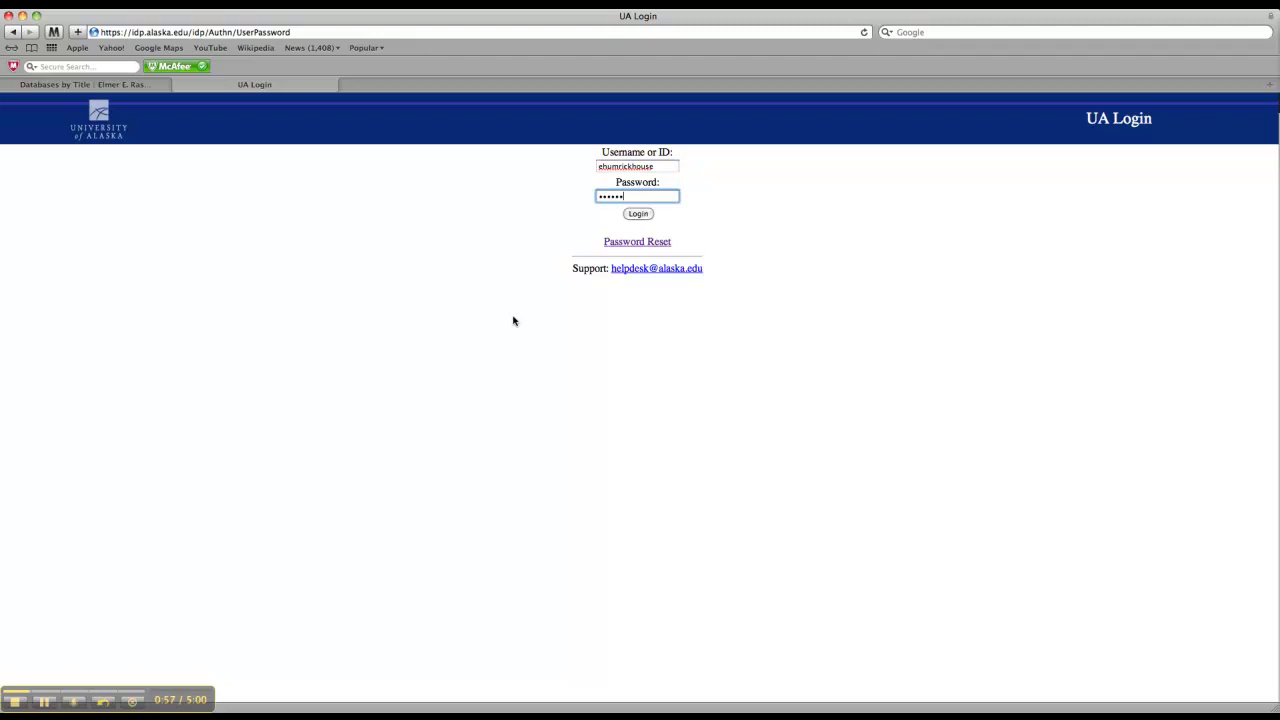
pyautogui.press('Return')
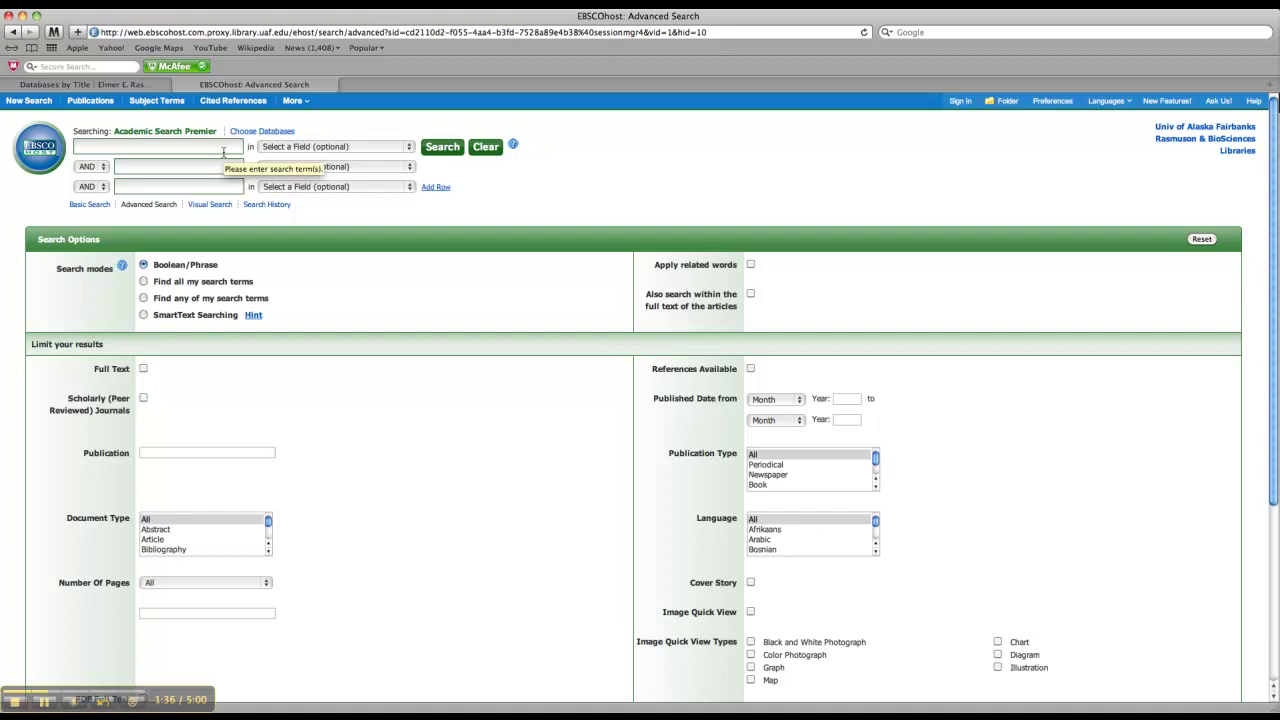
# Step: Enter "Organic farming" in the first search row and the suggested term Health in the second
pyautogui.write('"Organi')
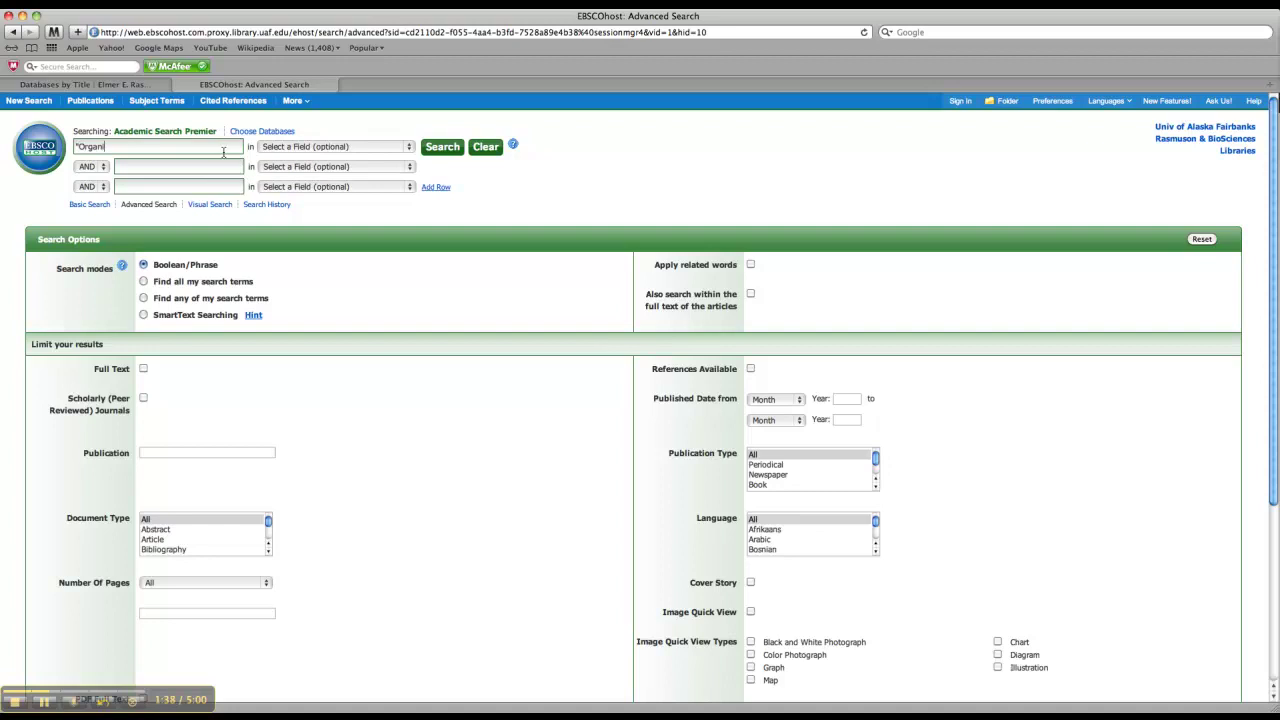
pyautogui.write('c farming"')
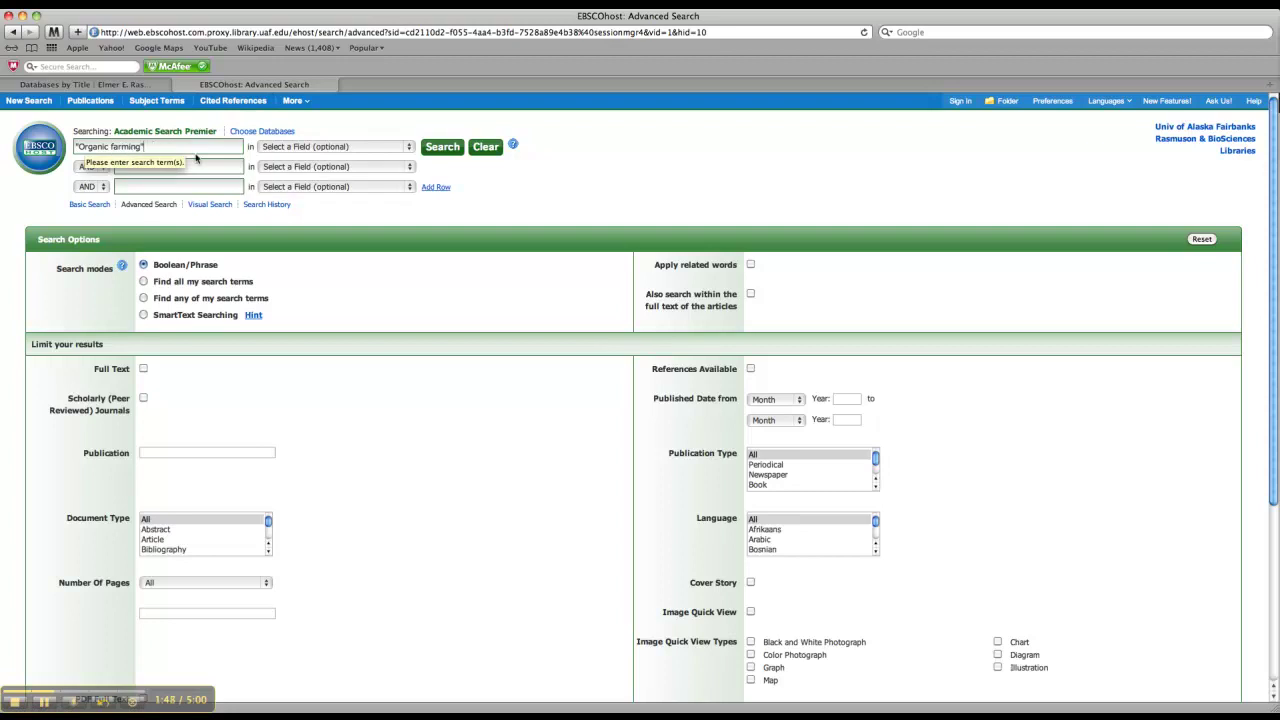
pyautogui.click(222, 170)
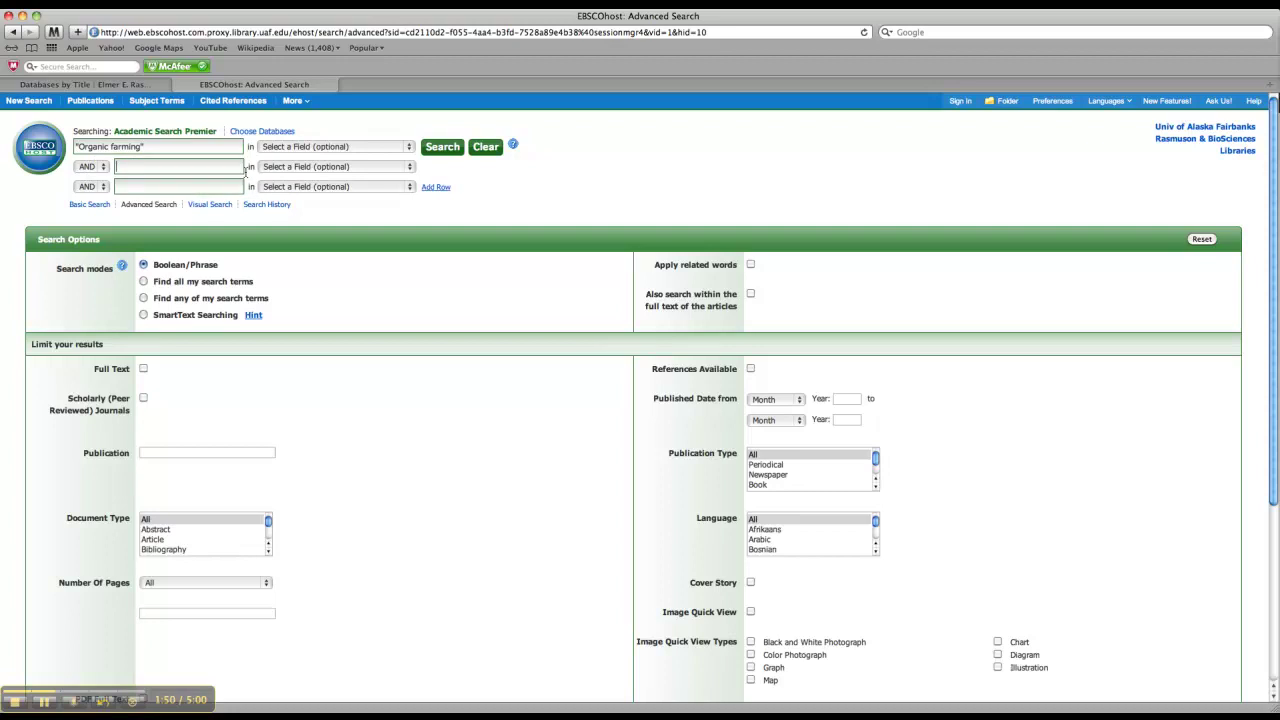
pyautogui.write('health')
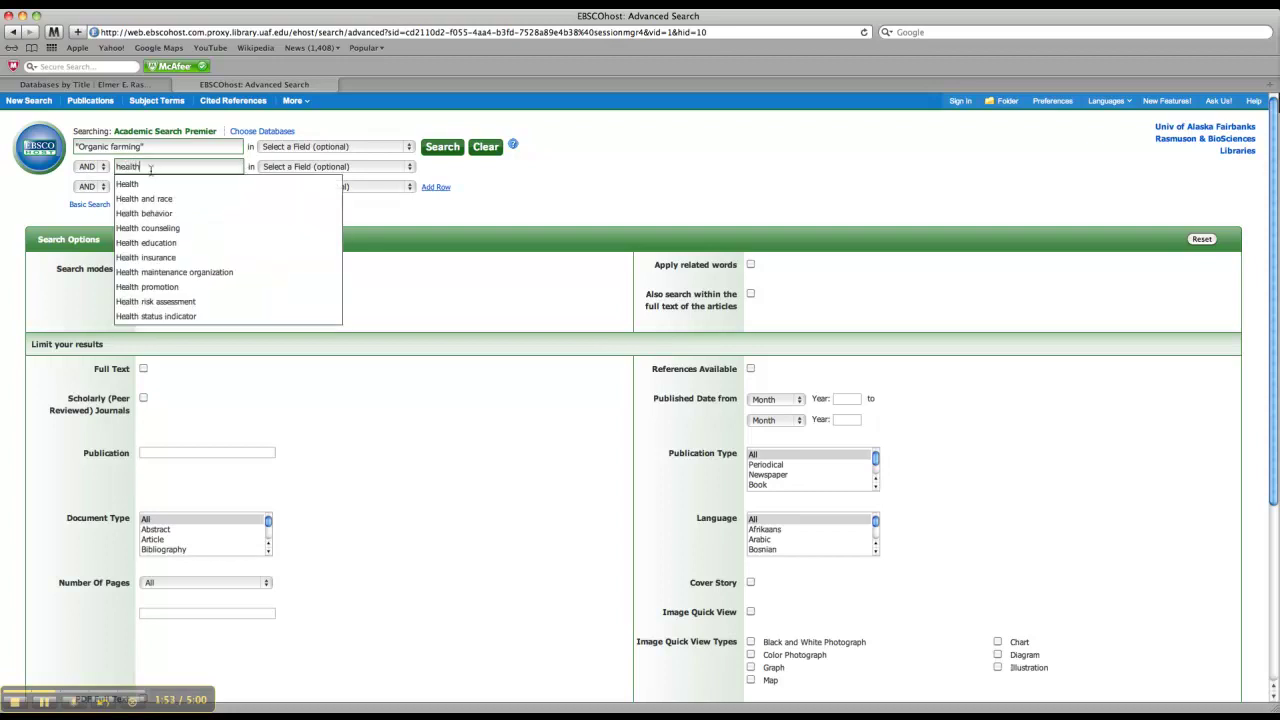
pyautogui.click(133, 183)
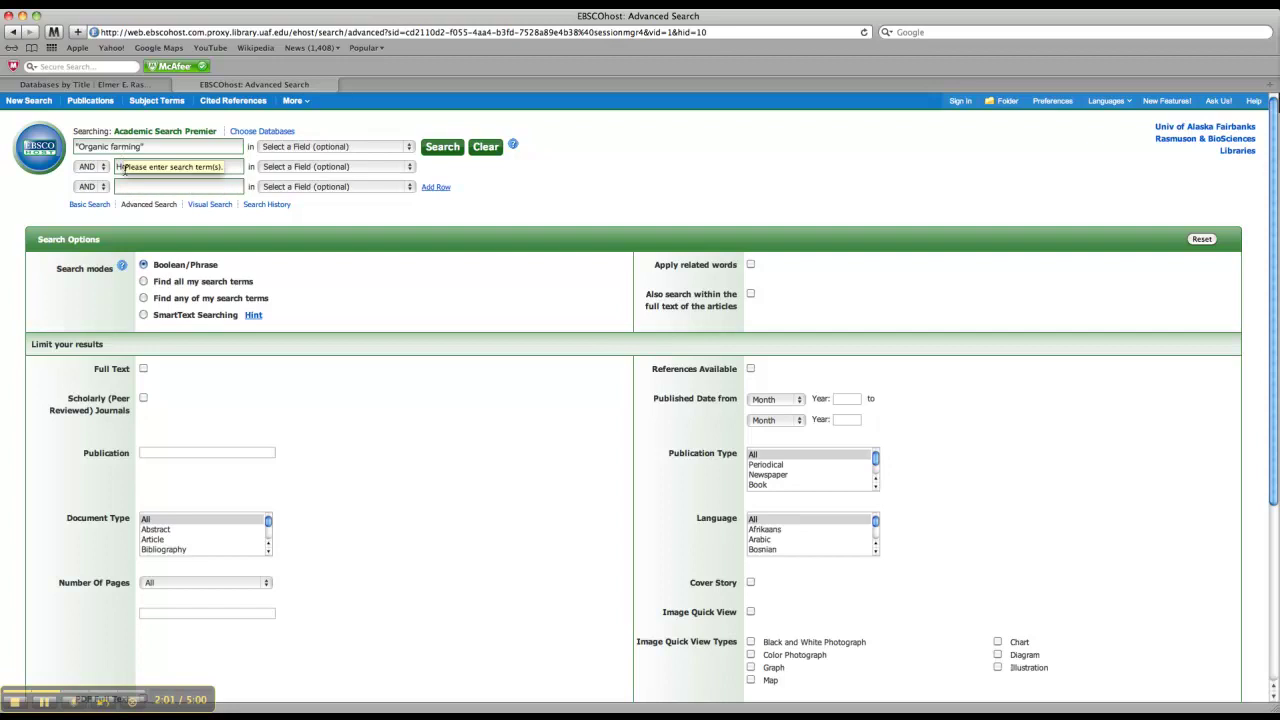
pyautogui.scroll(-1, 133, 170)
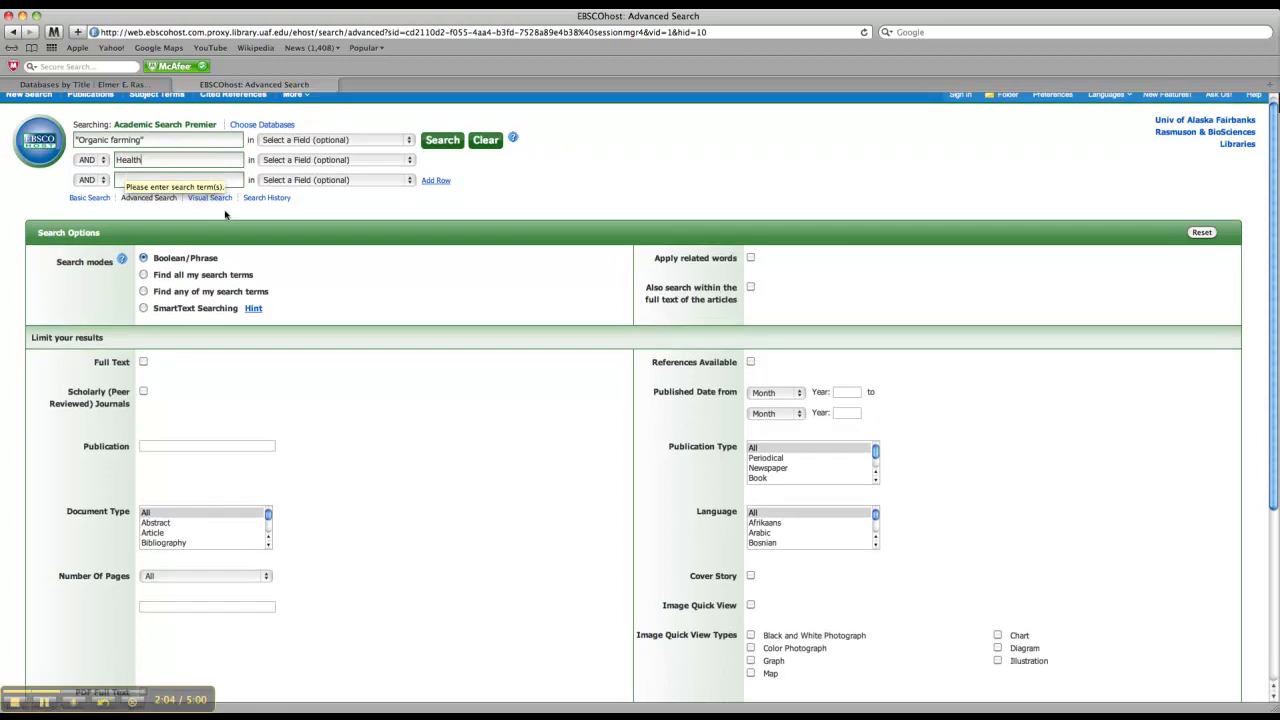
pyautogui.scroll(1, 469, 190)
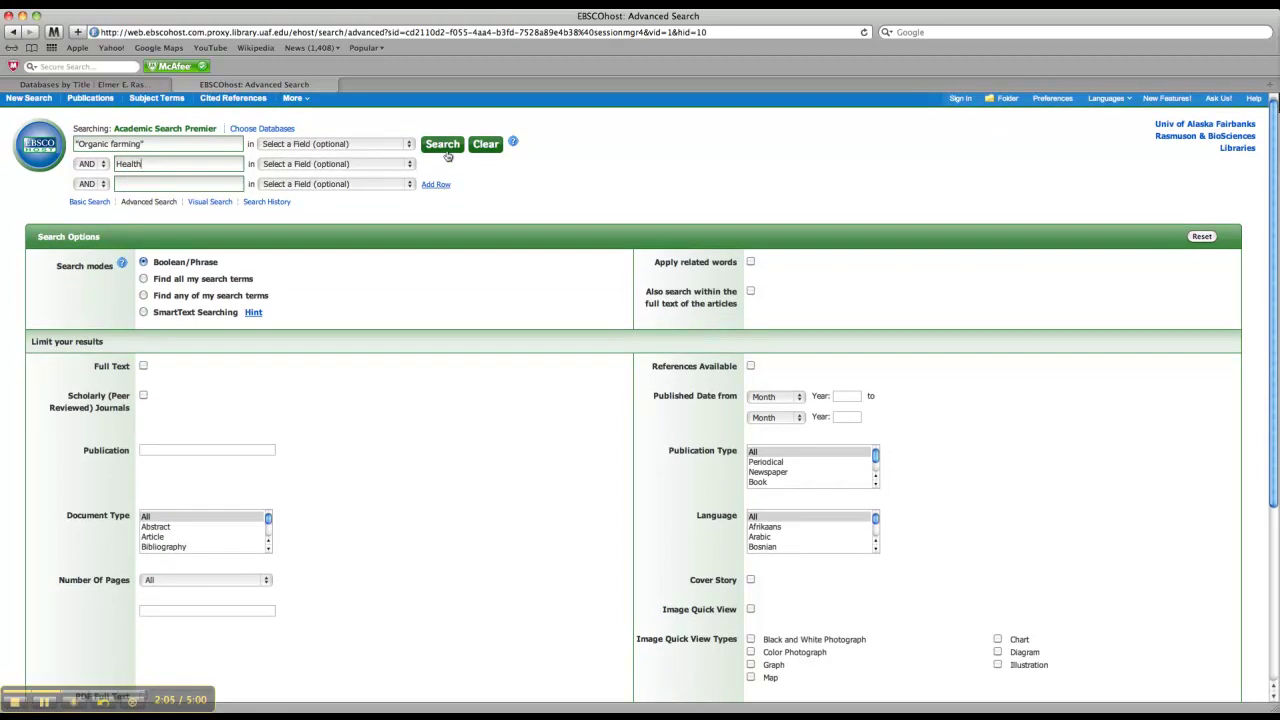
pyautogui.click(447, 153)
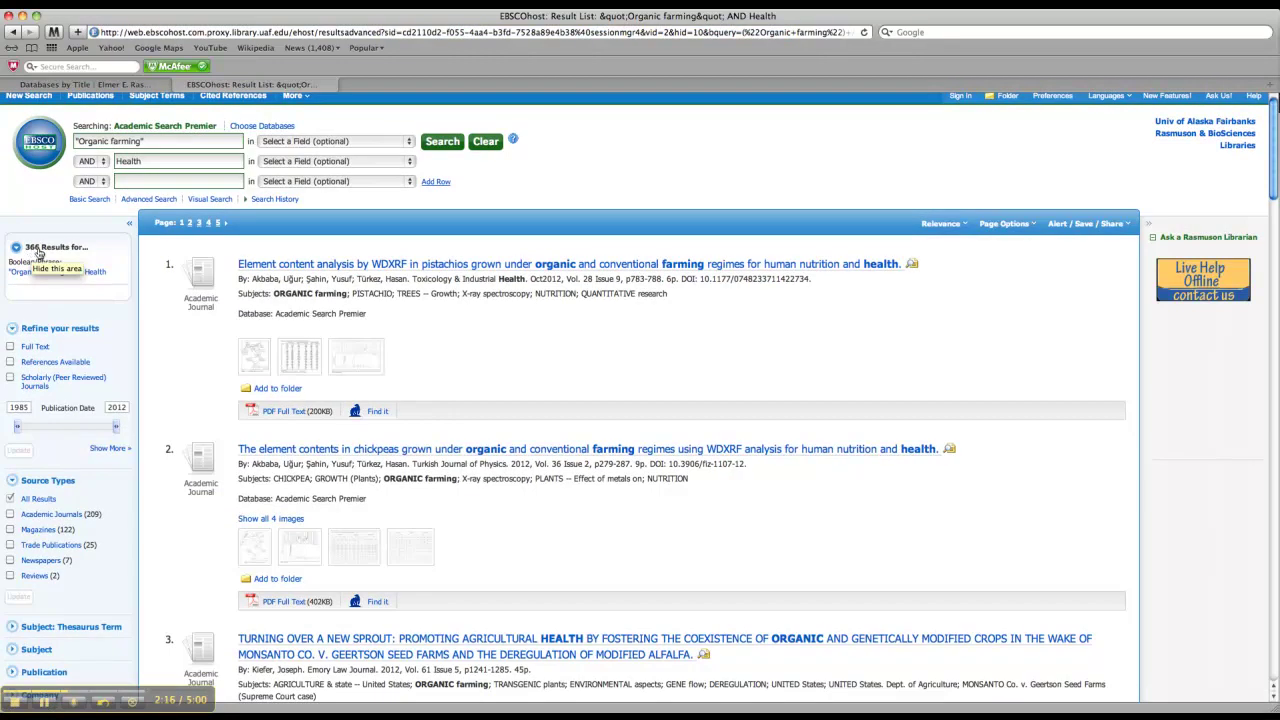
pyautogui.scroll(-2, 516, 336)
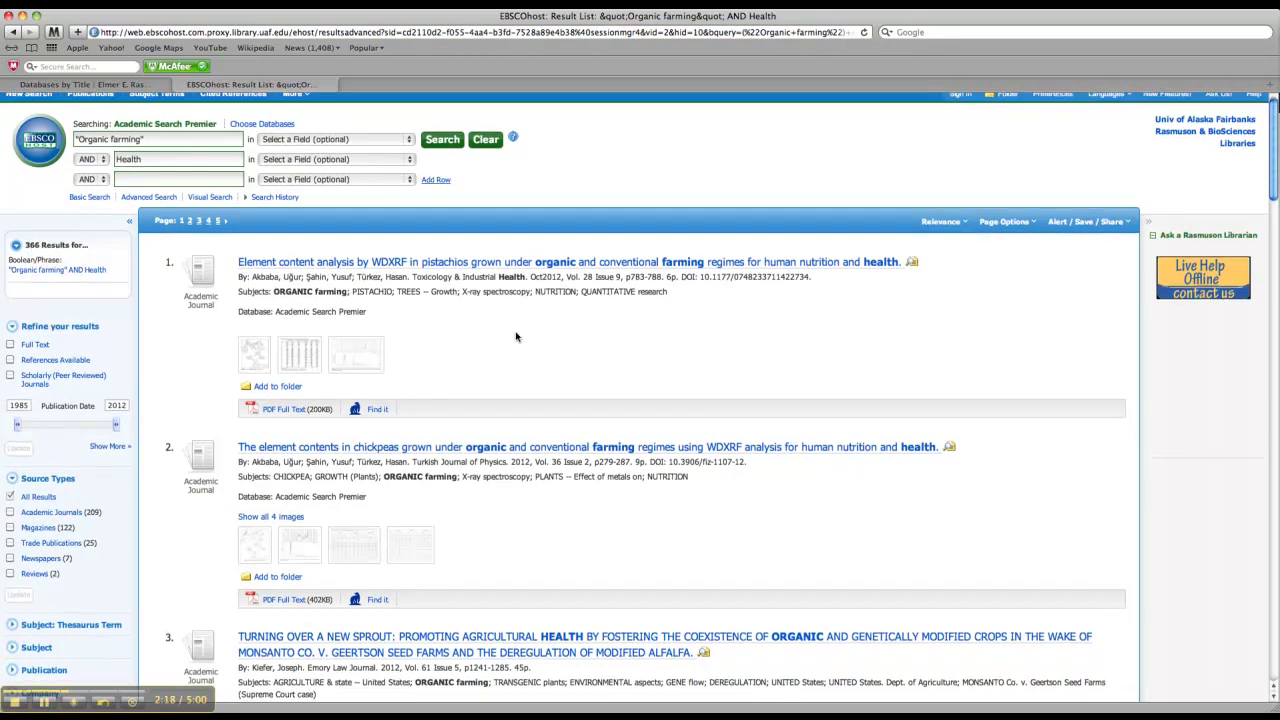
pyautogui.scroll(-1, 516, 336)
pyautogui.scroll(2, 516, 336)
pyautogui.scroll(-6, 516, 336)
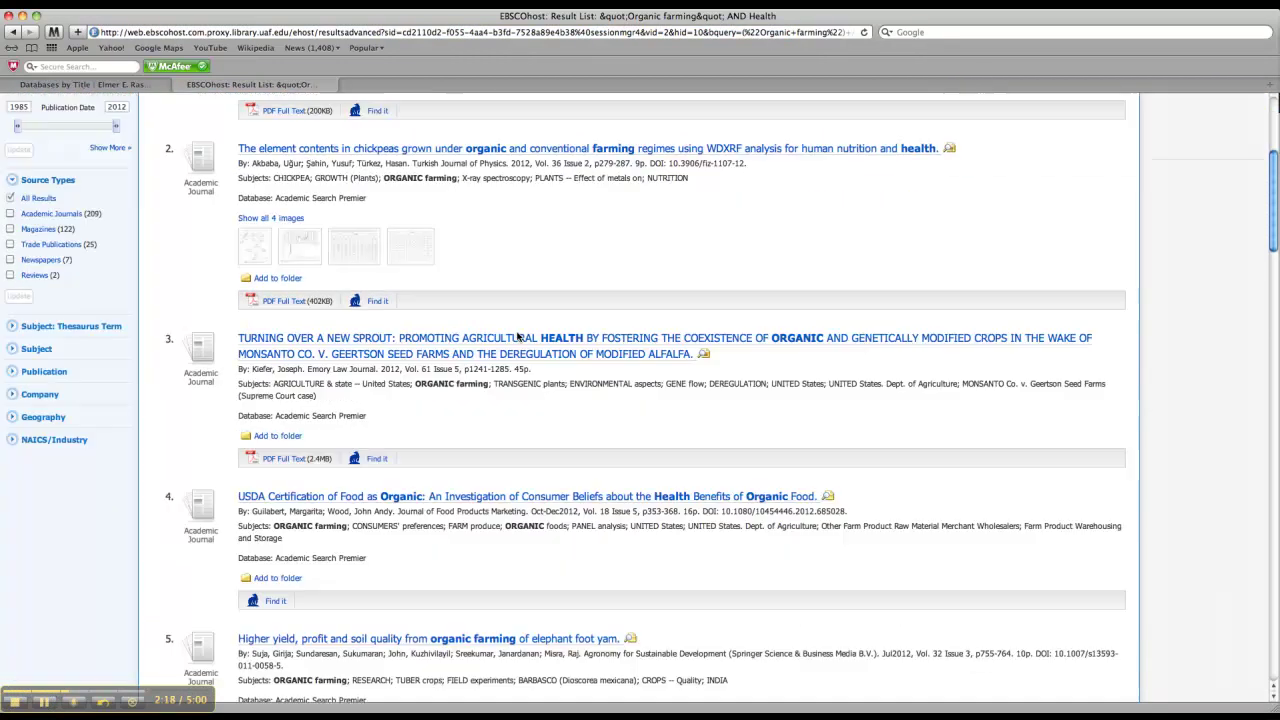
pyautogui.scroll(2, 516, 336)
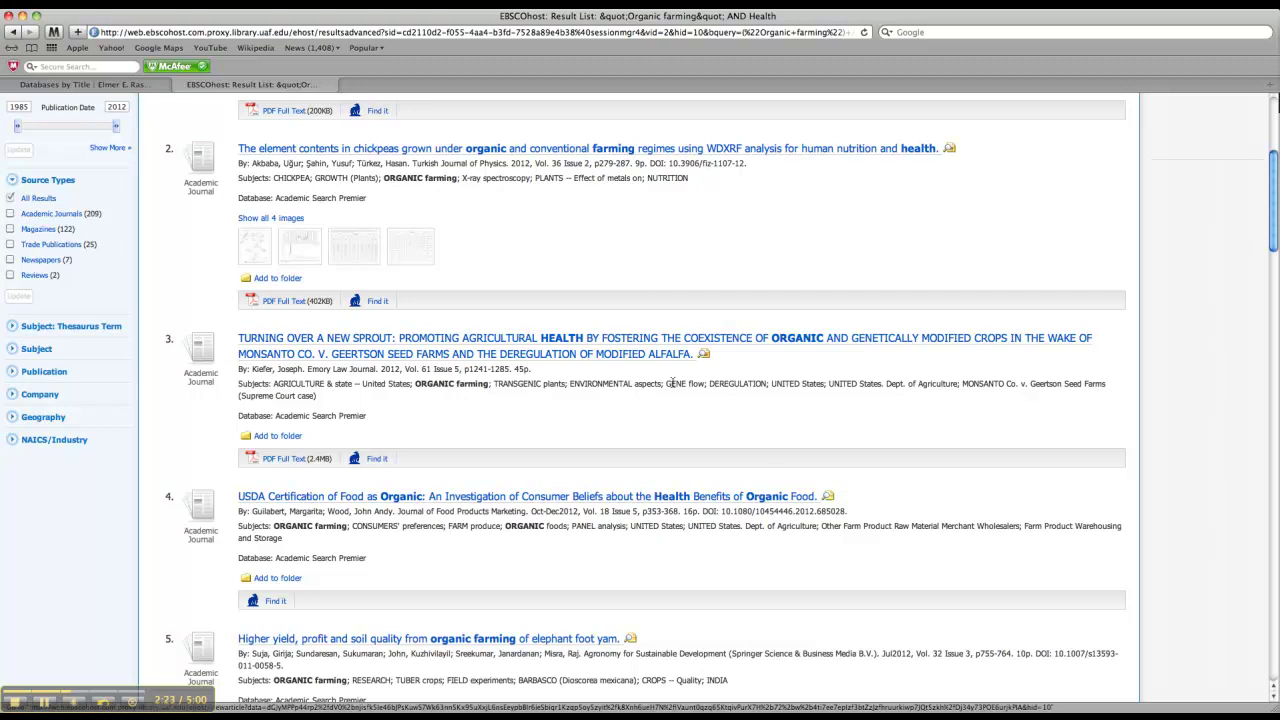
pyautogui.scroll(-3, 787, 580)
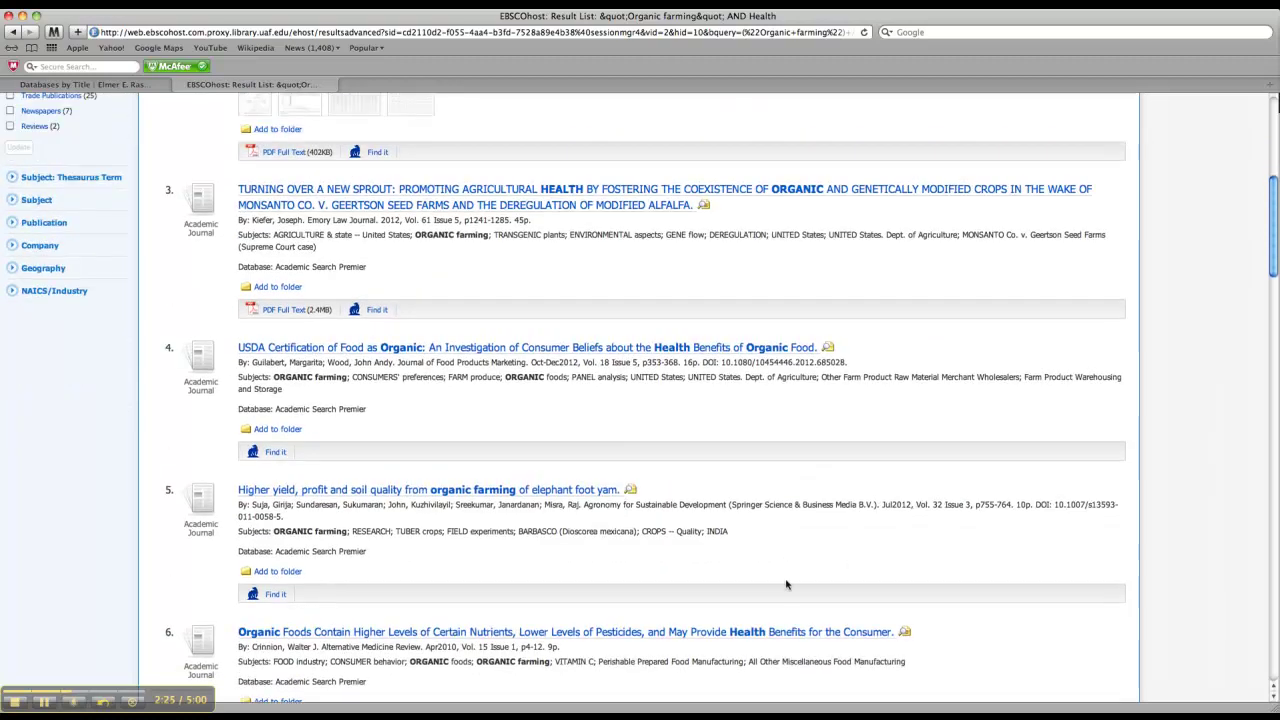
pyautogui.scroll(3, 786, 586)
pyautogui.scroll(4, 787, 588)
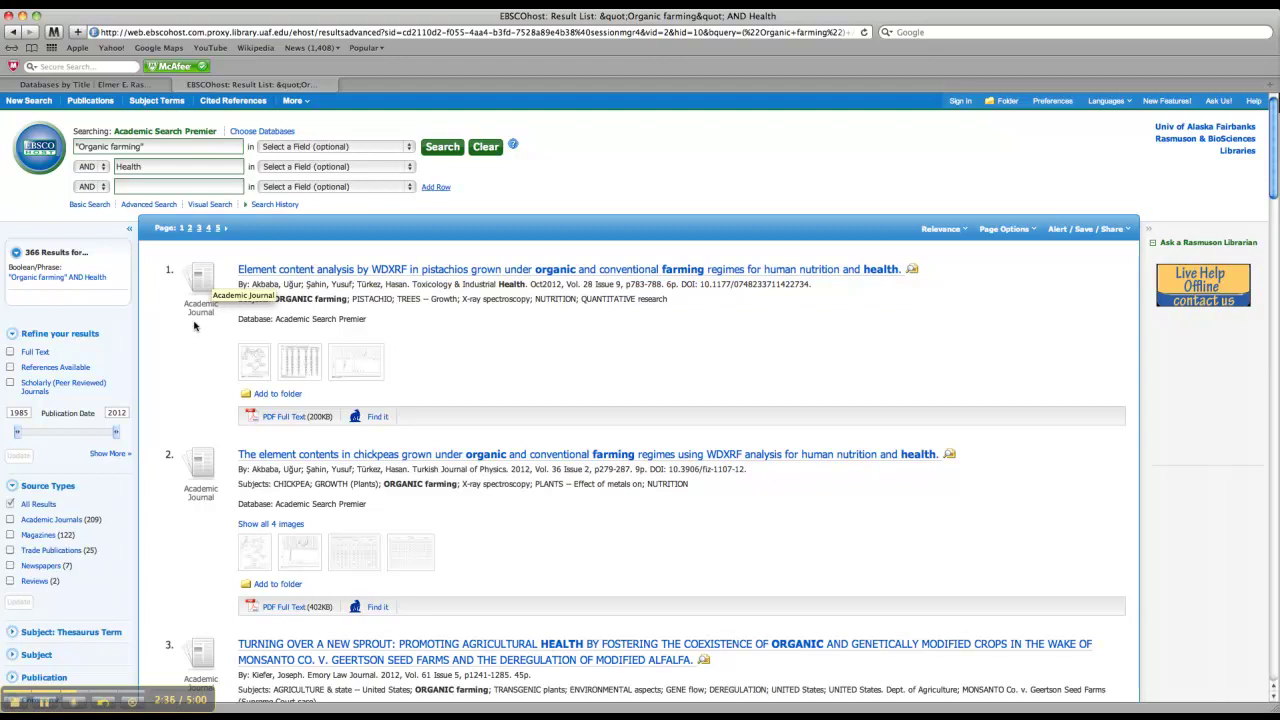
# Step: Apply the Full Text and Scholarly (Peer Reviewed) Journals limiters, leaving 109 results
pyautogui.click(10, 354)
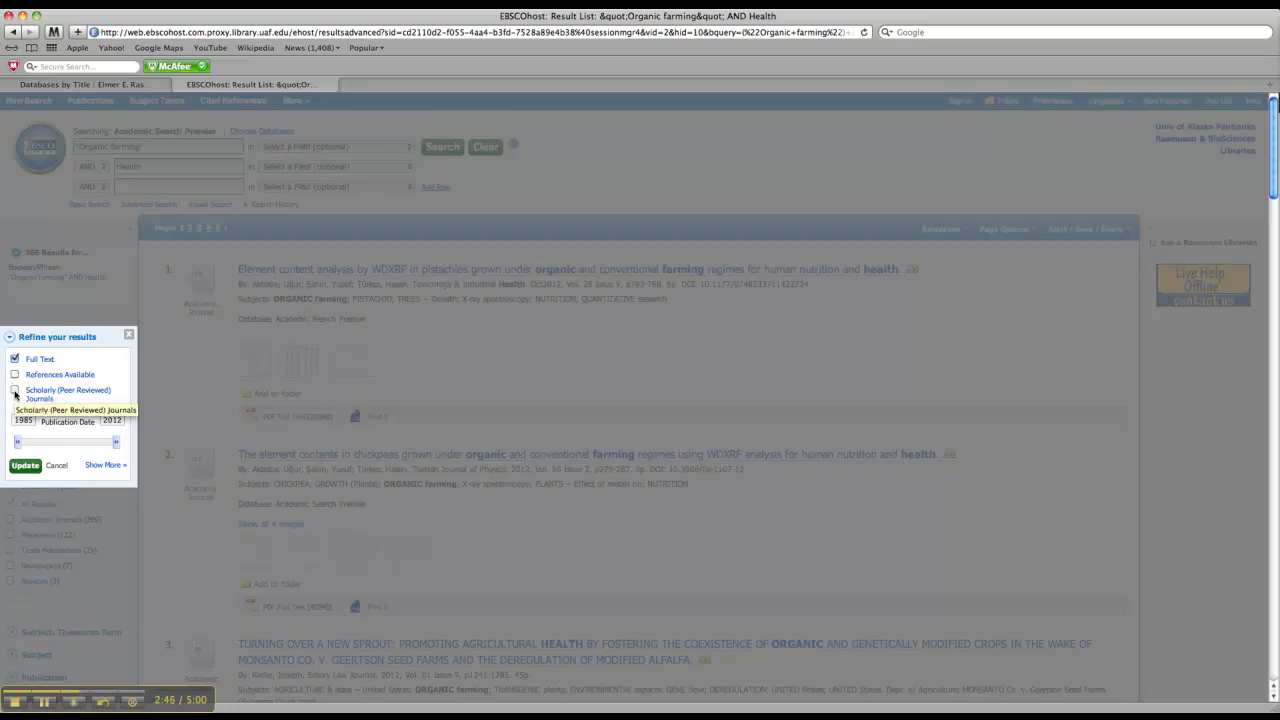
pyautogui.click(15, 391)
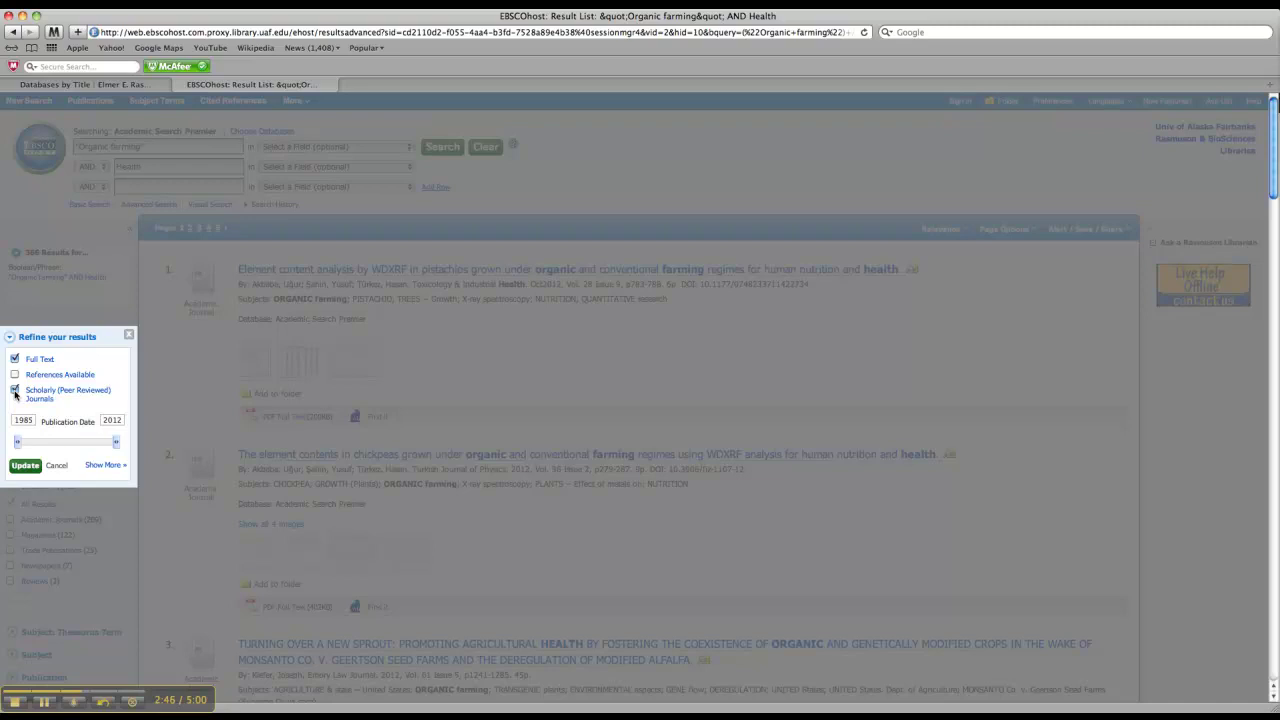
pyautogui.click(27, 466)
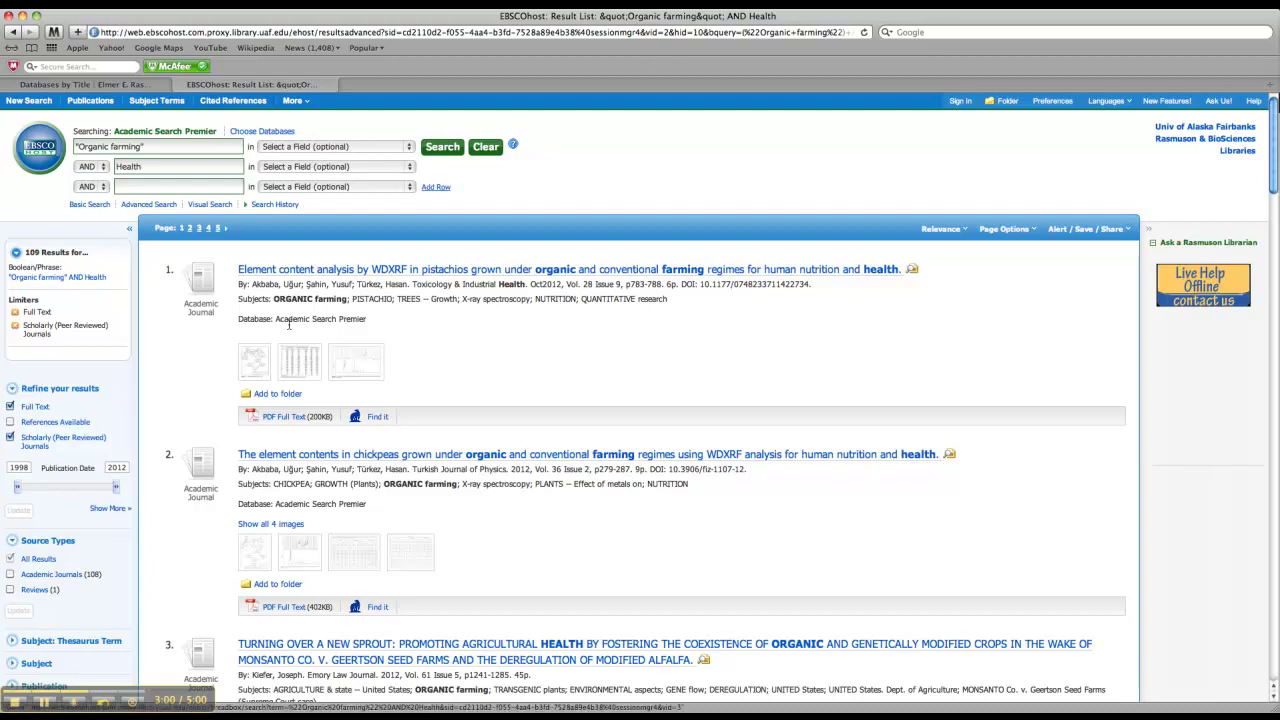
pyautogui.scroll(-5, 285, 329)
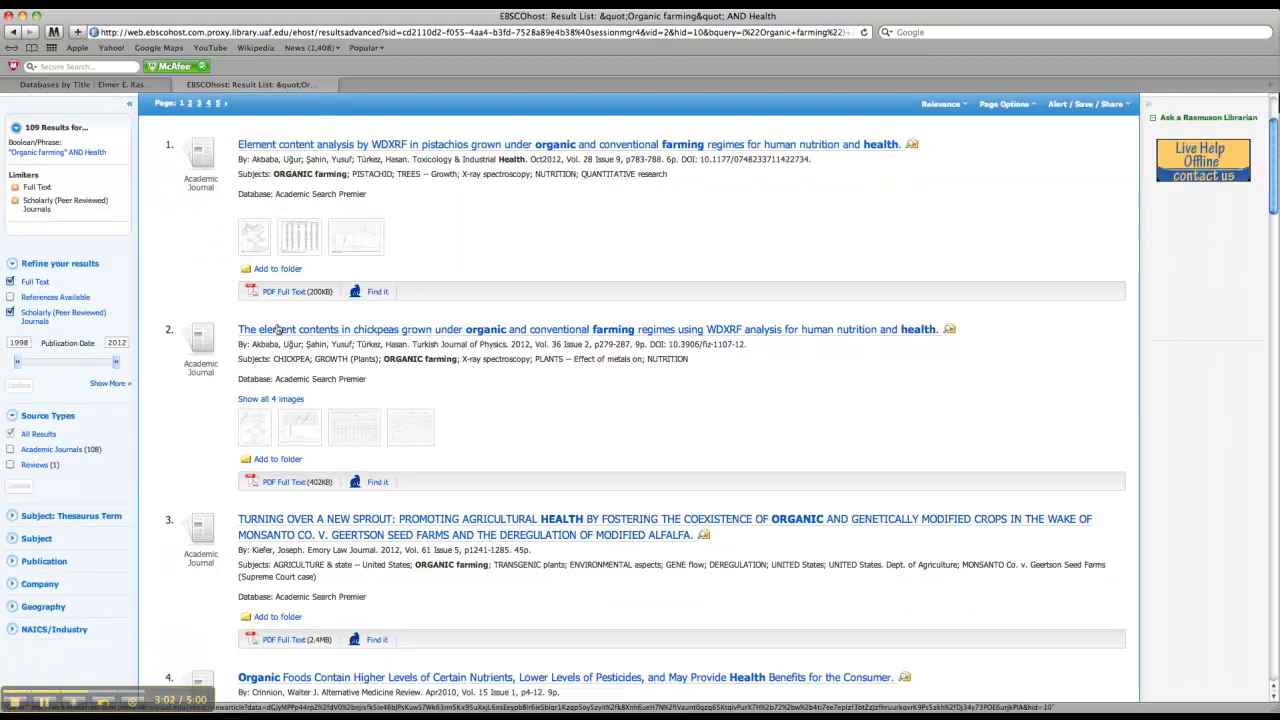
pyautogui.scroll(6, 280, 335)
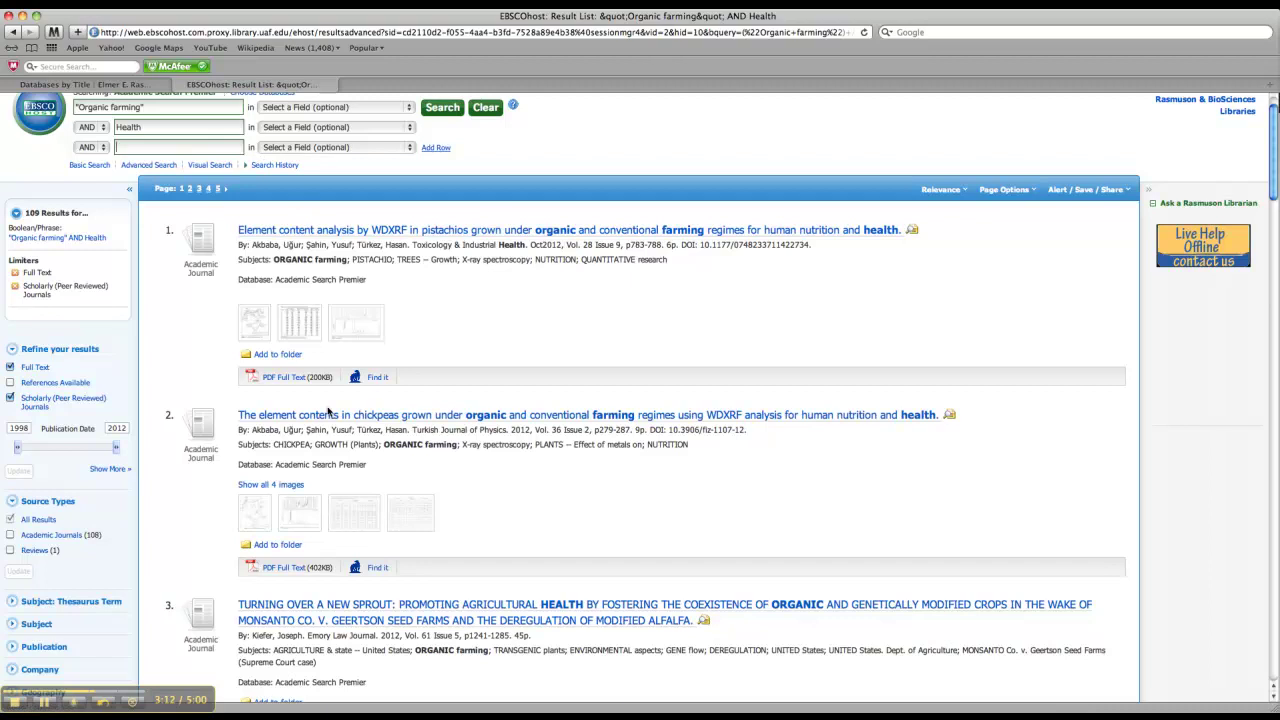
# Step: Open result 2, the chickpeas element-contents article, and read through its Detailed Record
pyautogui.click(421, 423)
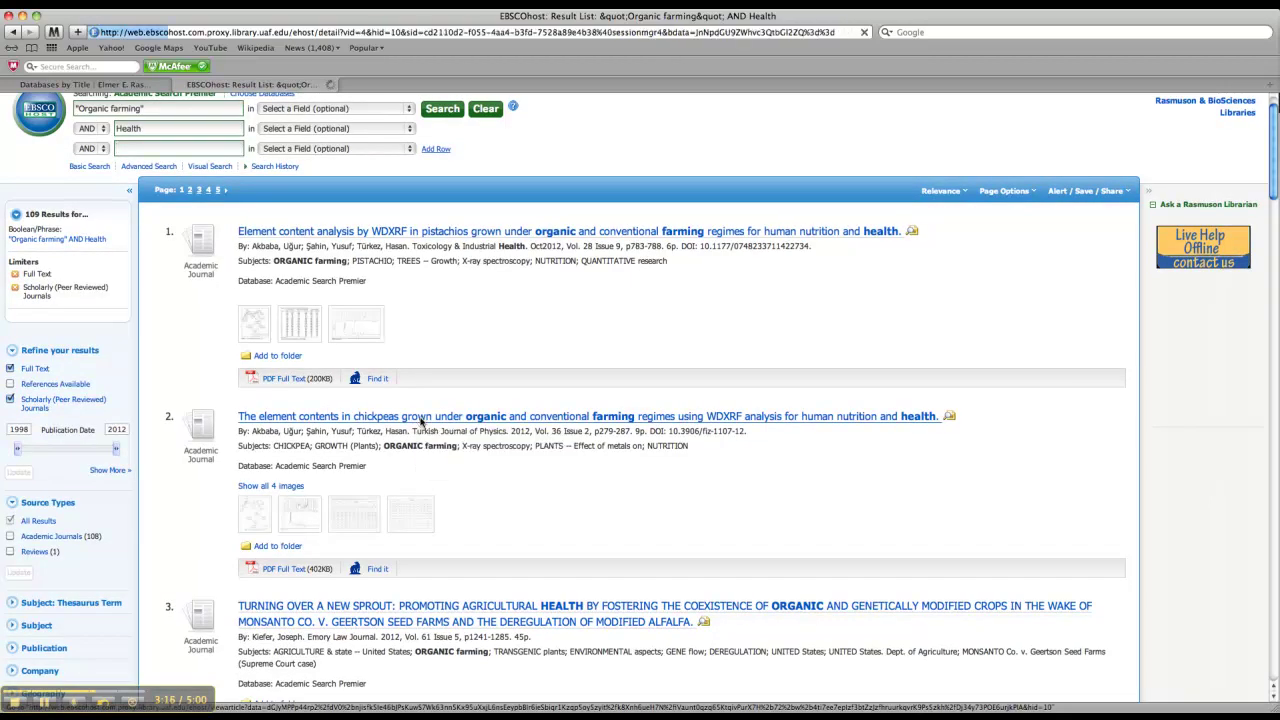
pyautogui.scroll(-5, 420, 422)
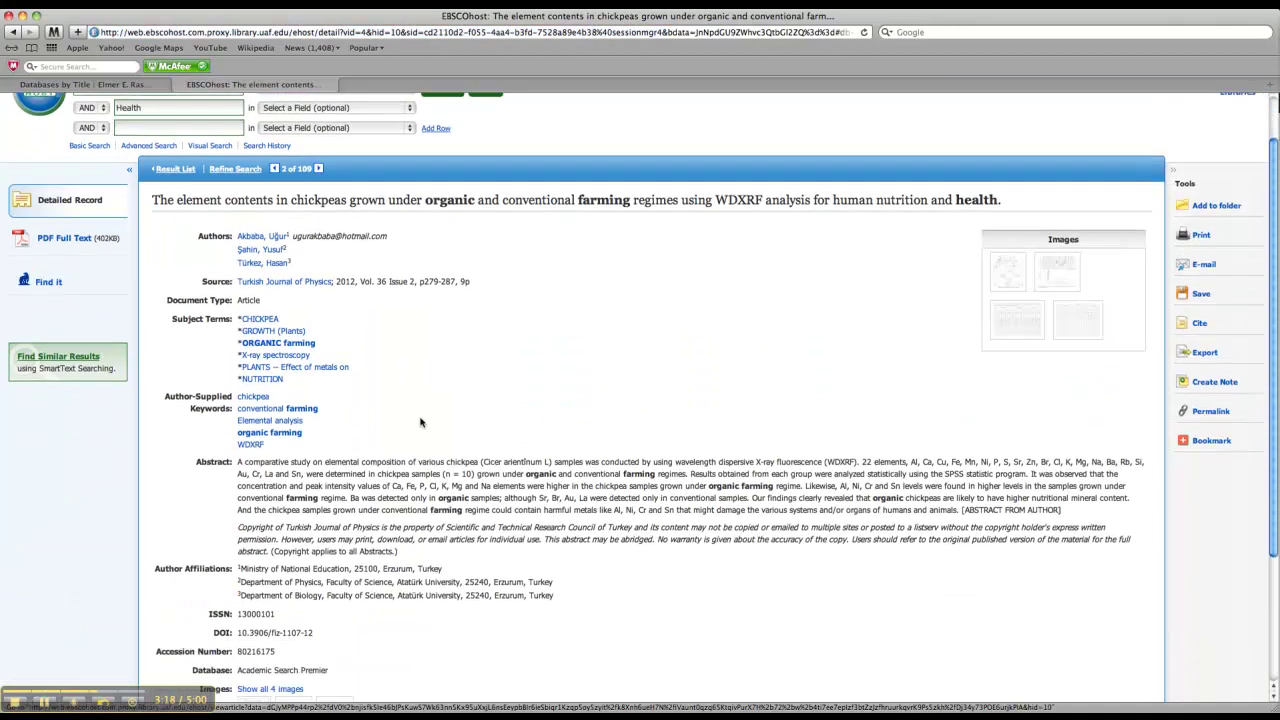
pyautogui.scroll(-1, 418, 418)
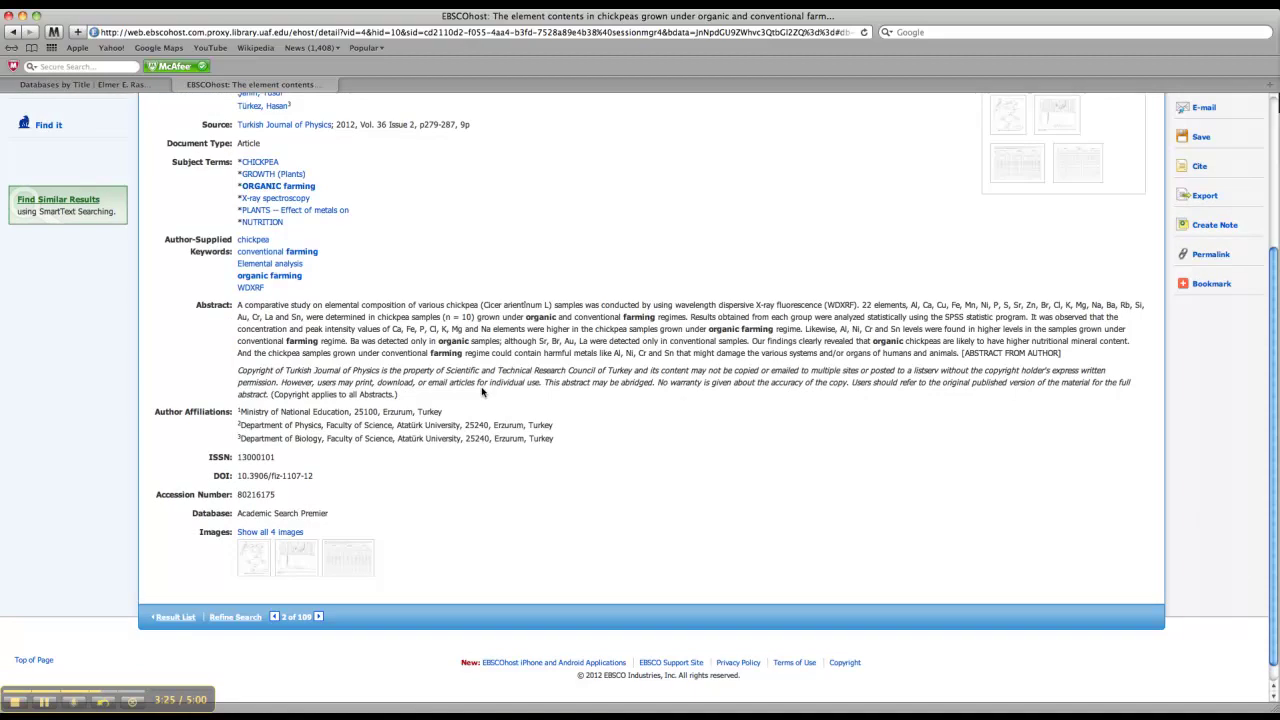
pyautogui.scroll(2, 481, 392)
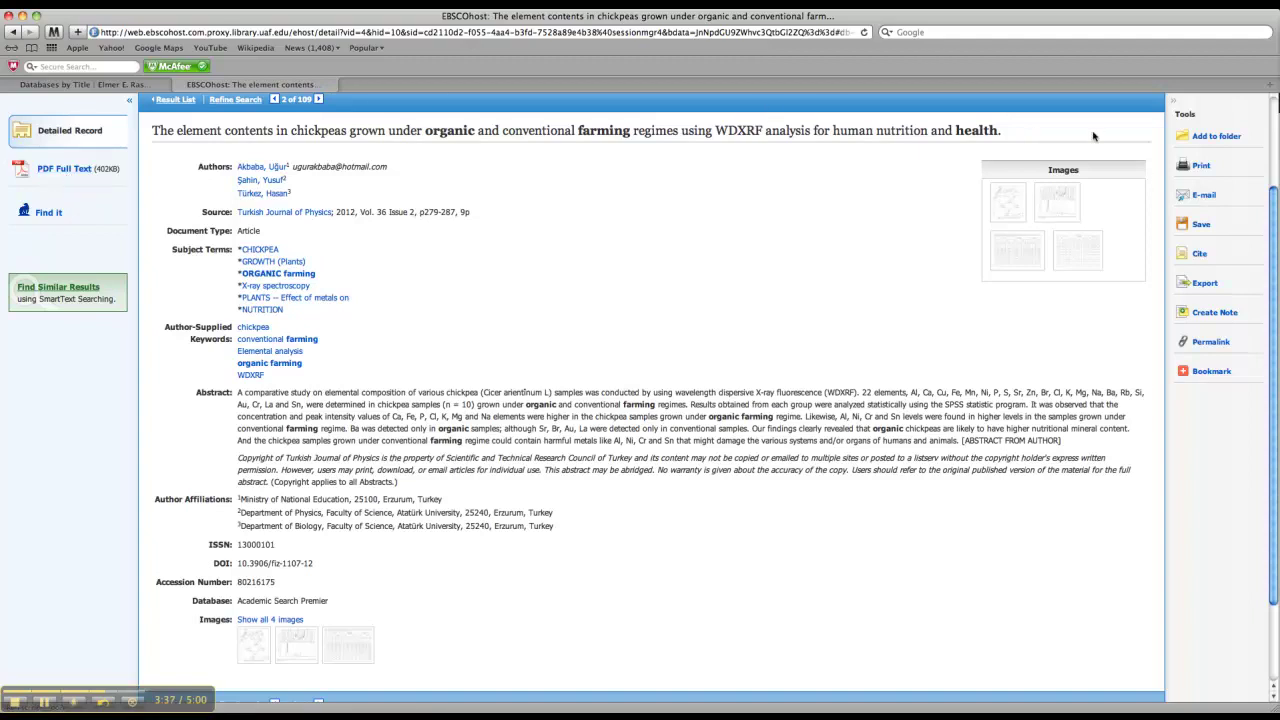
# Step: Show the article's Cite formats and highlight the full MLA citation
pyautogui.click(1200, 255)
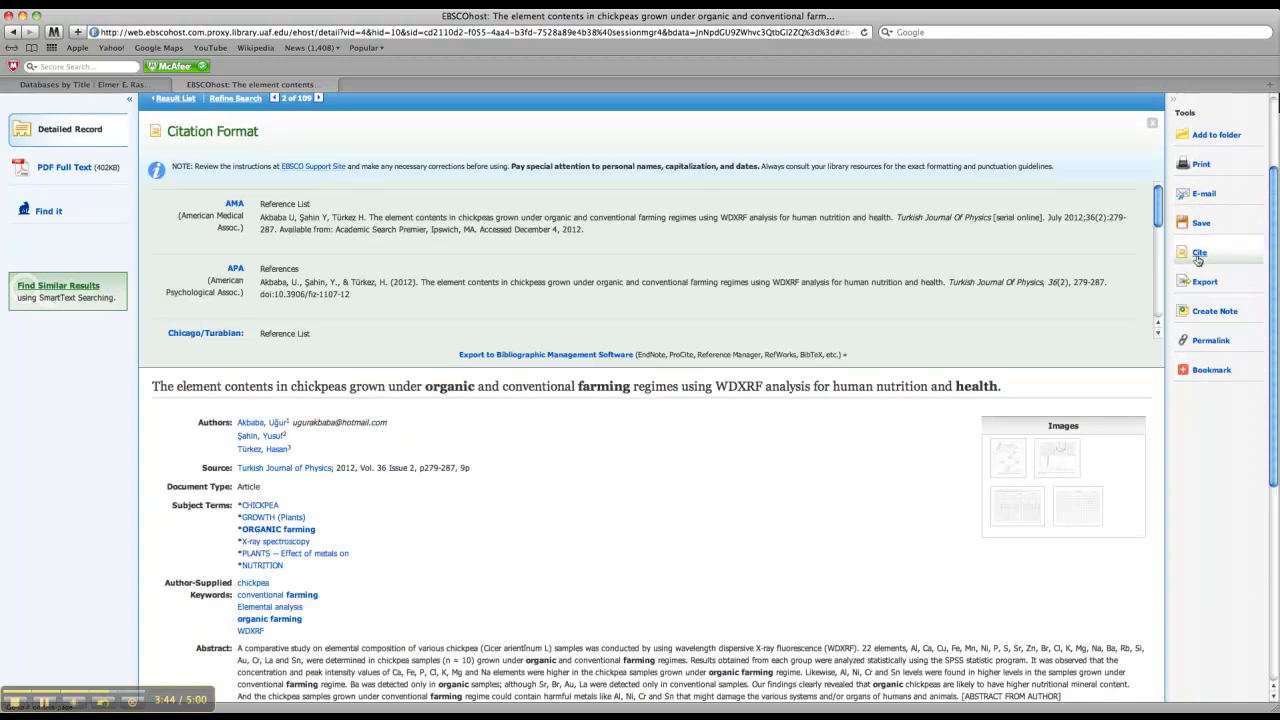
pyautogui.scroll(-5, 730, 233)
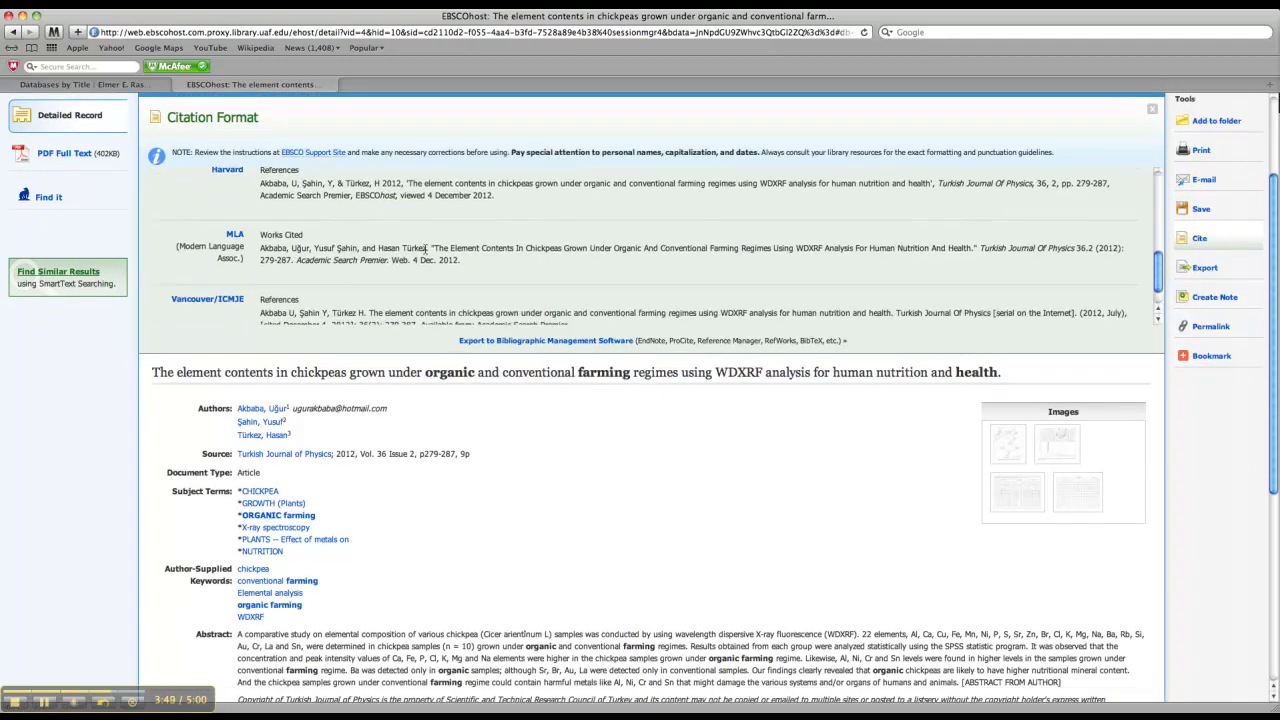
pyautogui.moveTo(462, 262); pyautogui.dragTo(266, 250)
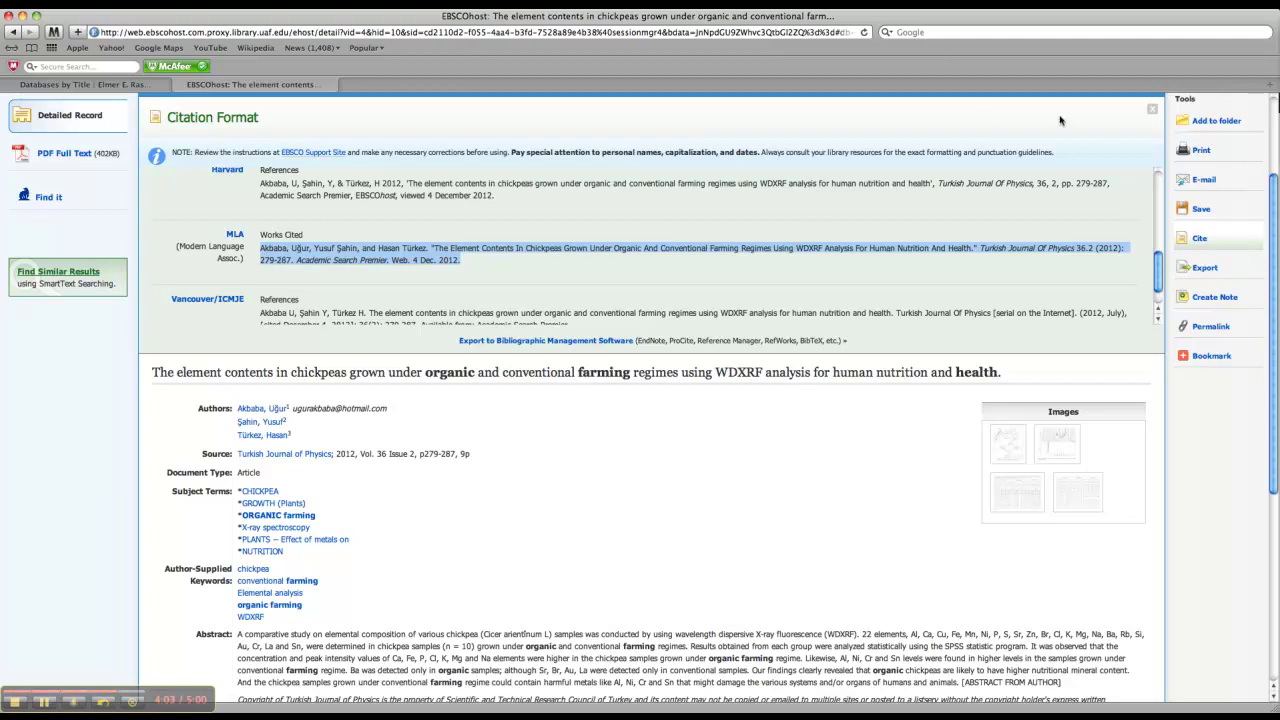
# Step: Close the Citation Format panel and scroll back up to the search fields
pyautogui.click(1153, 113)
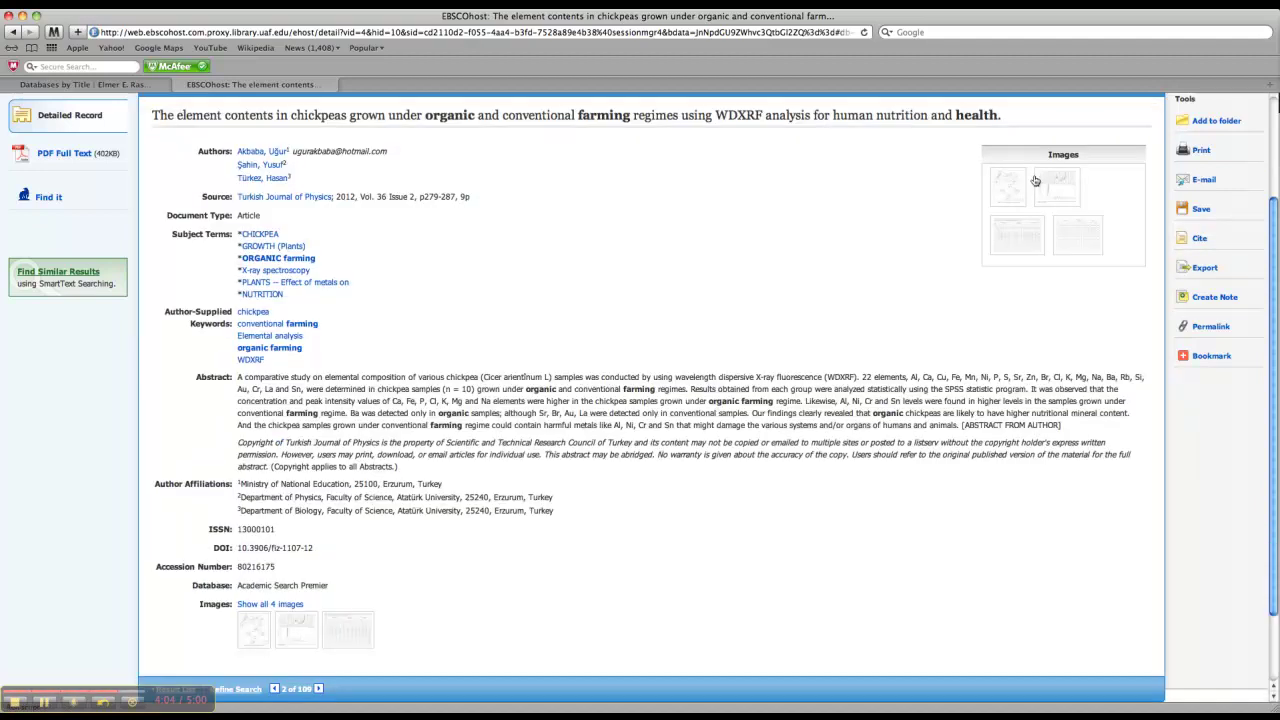
pyautogui.scroll(3, 553, 162)
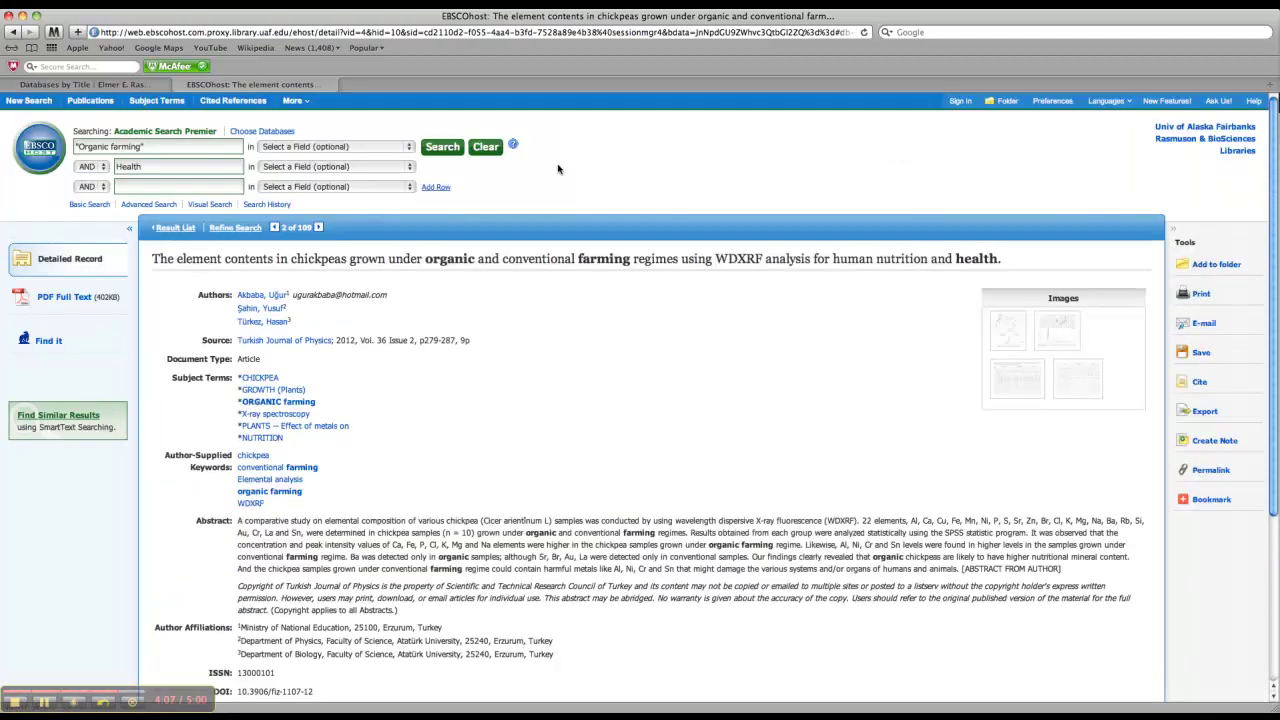